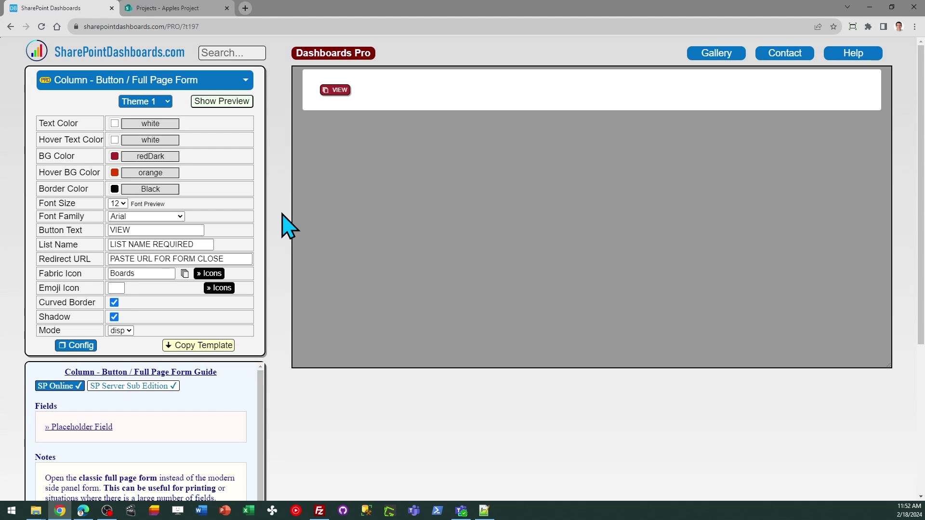
Switch to the 'Projects - Apples Project' tab to show the Projects list and its FPForm column
left_click(181, 8)
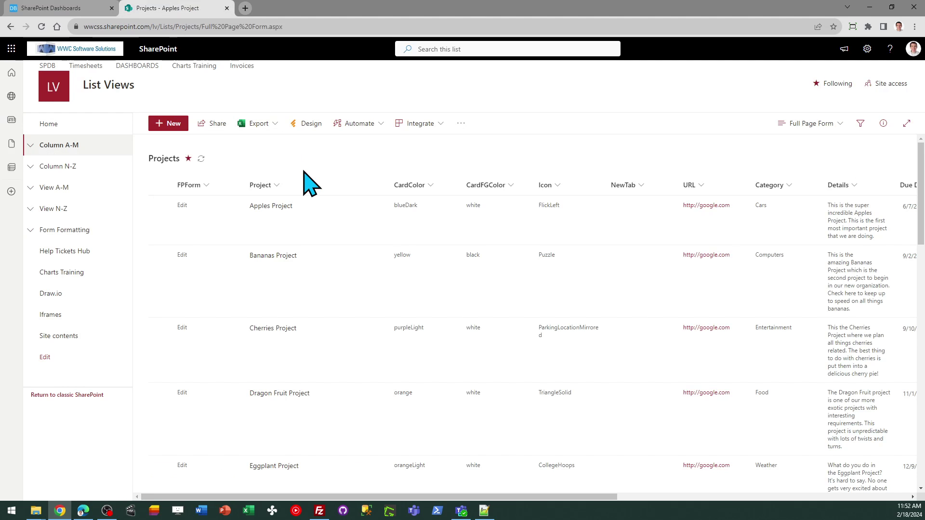
Select the Apples Project row and open its edit form, scrolling through Status, Percent and due dates
left_click(160, 206)
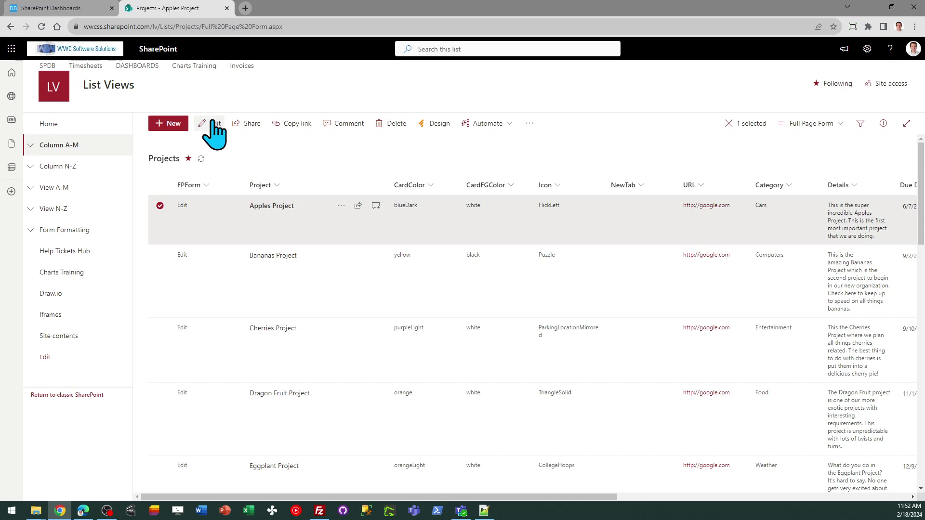
left_click(212, 124)
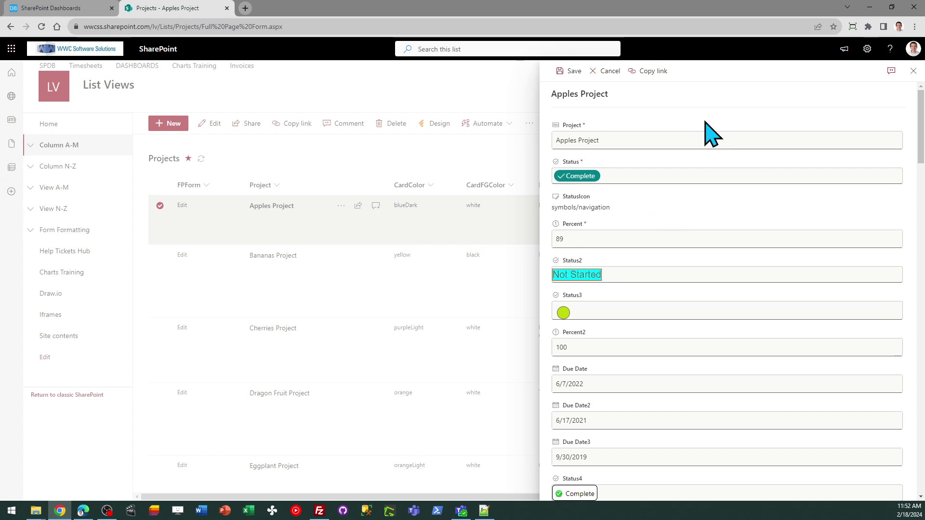
mouse_move(920, 126)
left_mouse_down()
mouse_move(918, 371)
mouse_move(917, 131)
left_mouse_up()
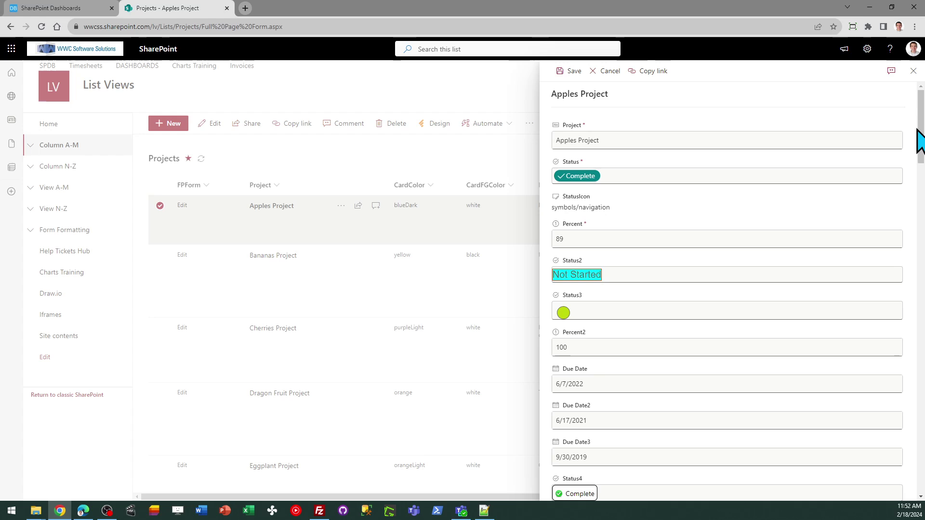
key("ctrl+p")
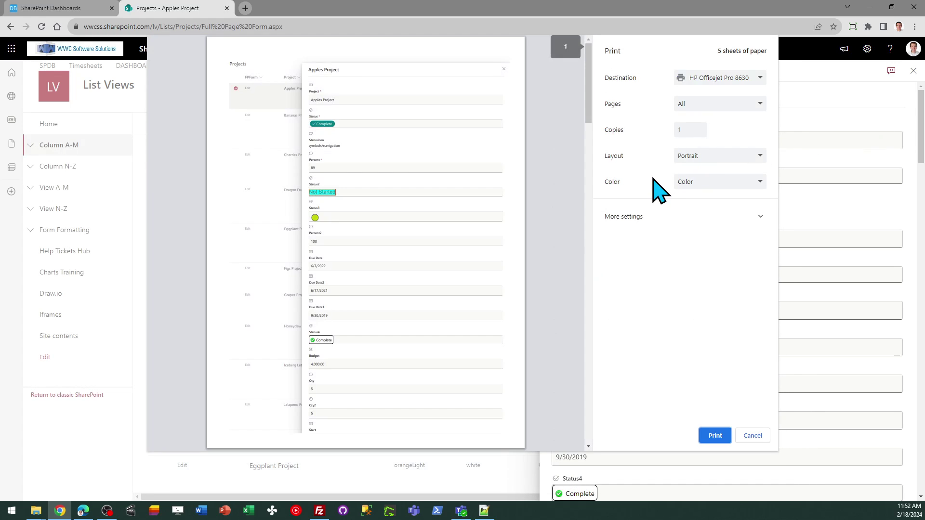
mouse_move(588, 107)
left_mouse_down()
mouse_move(591, 128)
mouse_move(589, 103)
left_mouse_up()
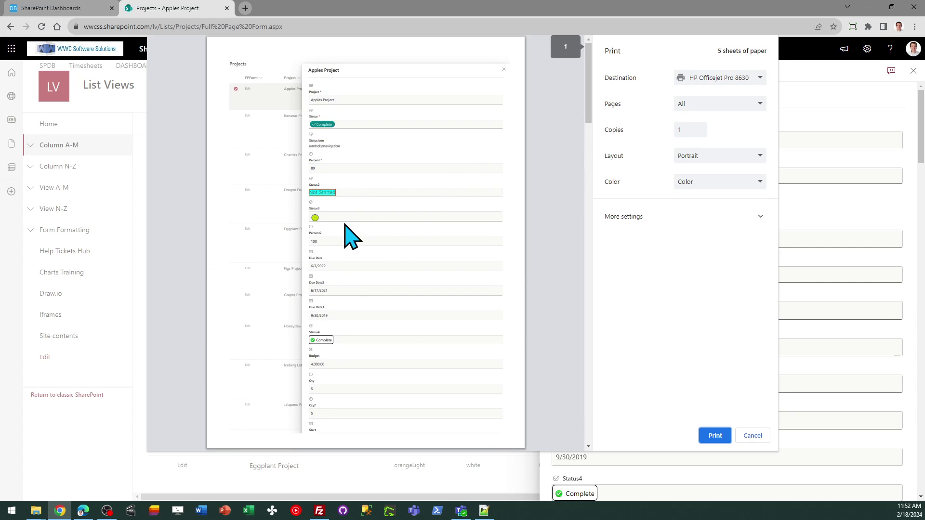
left_click(752, 436)
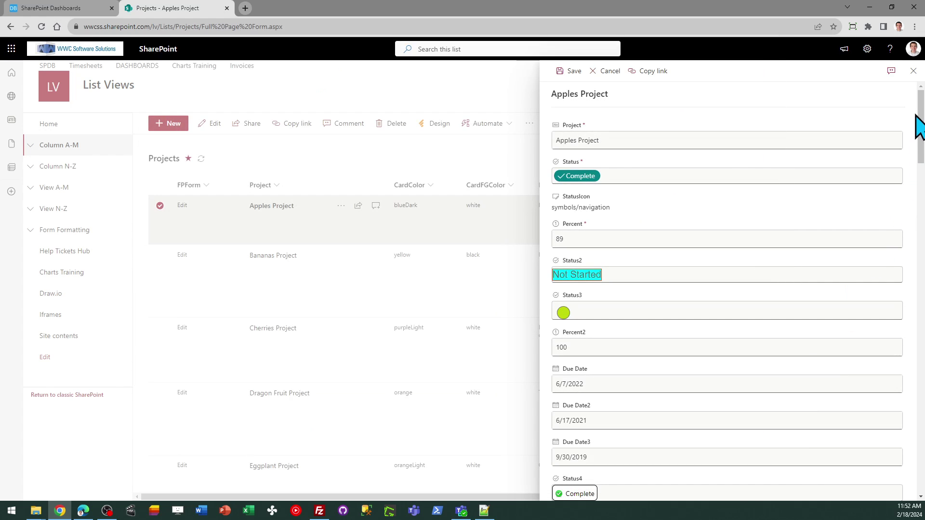
Close the Apples Project edit form, then in the designer toggle Mode to edit and back to disp
left_click(912, 72)
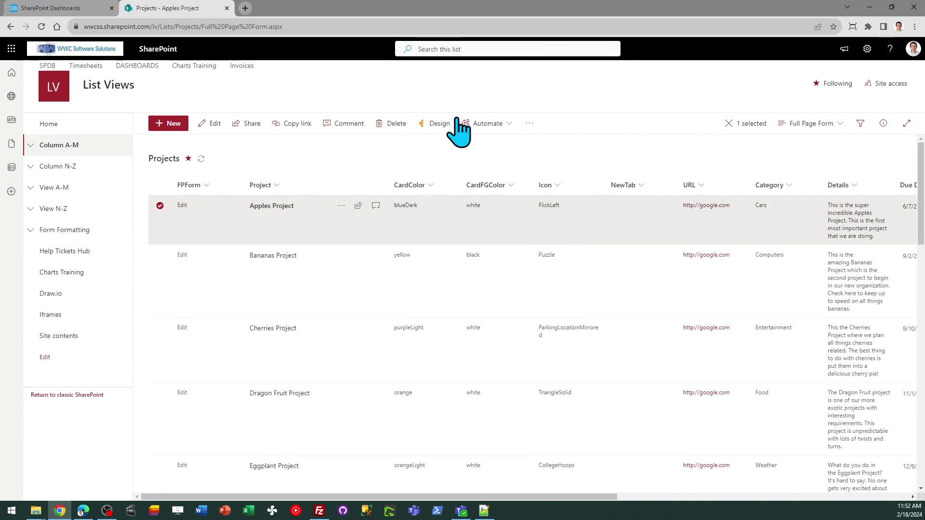
left_click(70, 8)
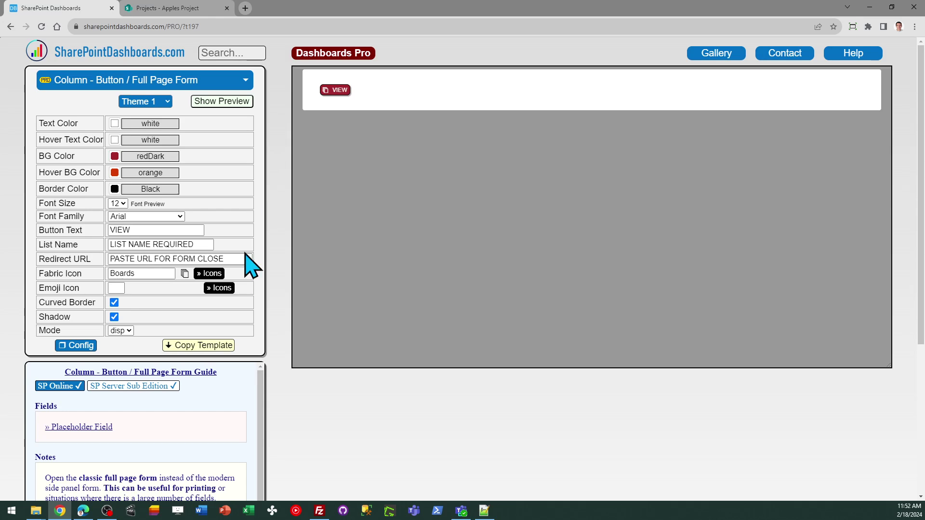
left_click(129, 331)
left_click(131, 355)
left_click(128, 331)
left_click(130, 343)
Read the list name from the Projects list URL and enter it as the designer's List Name ('proejects')
left_click(181, 7)
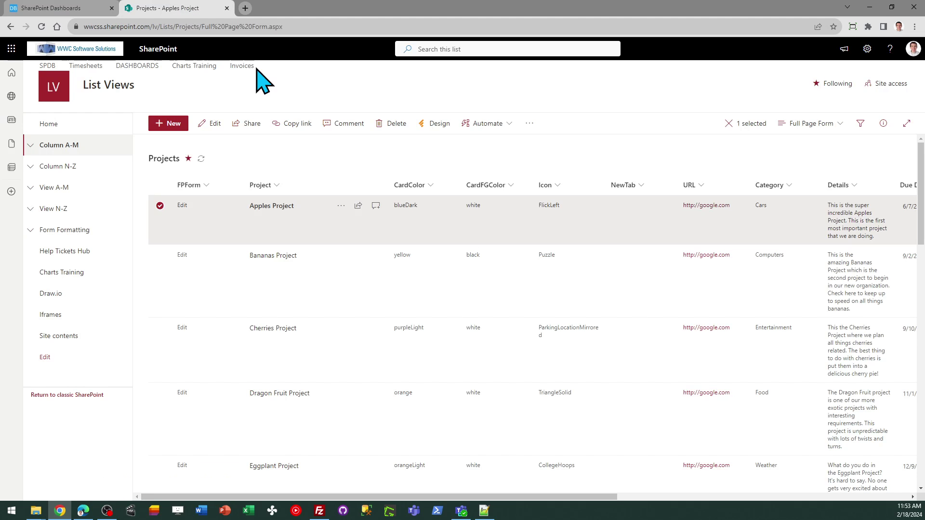
left_click(202, 26)
mouse_move(202, 27)
left_mouse_down()
mouse_move(180, 27)
mouse_move(219, 27)
left_mouse_up()
left_click(72, 9)
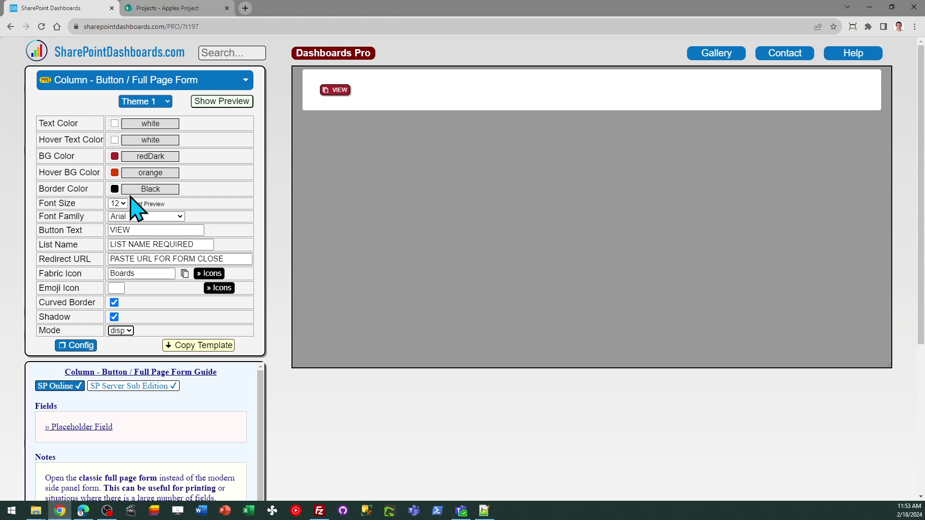
left_click_drag(201, 245, 102, 241)
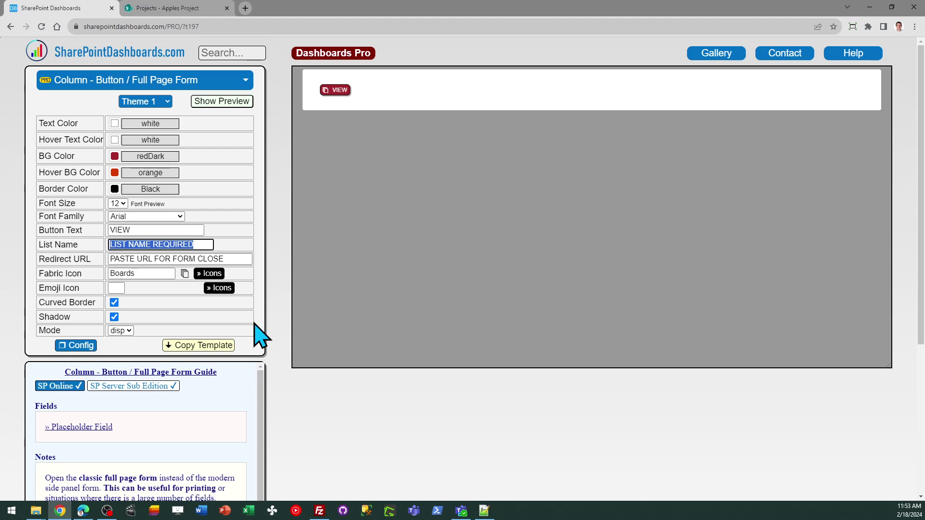
type("proejects")
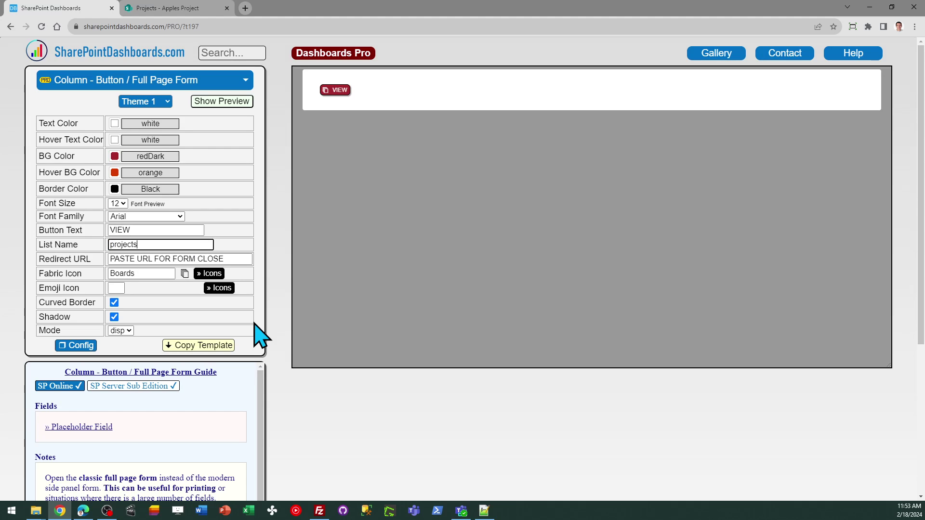
key("Tab")
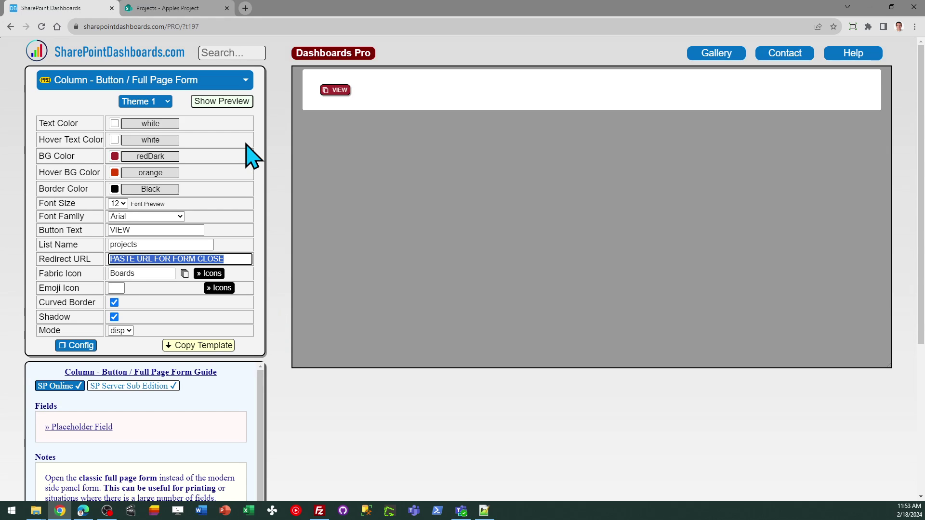
Copy the Projects list address and paste it over the designer's Redirect URL placeholder
left_click(190, 8)
left_click(289, 26)
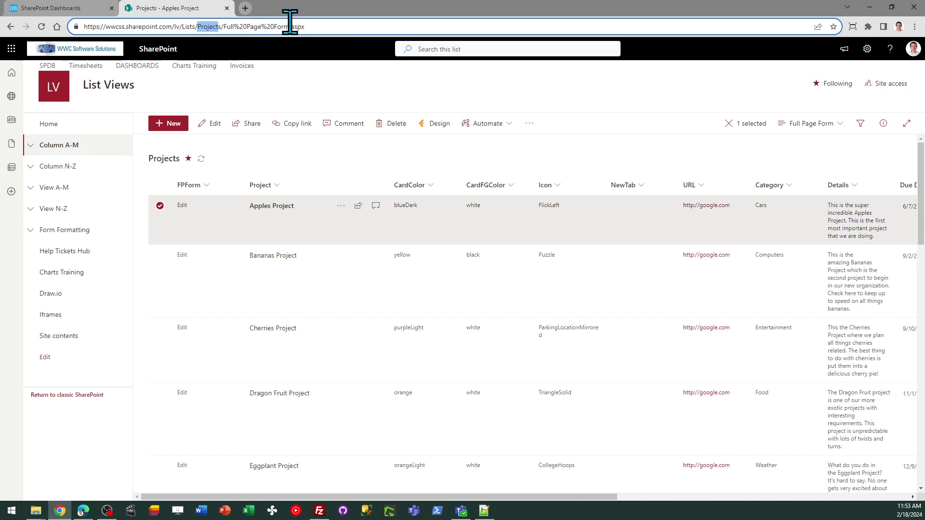
left_click(321, 27)
key("ctrl+a")
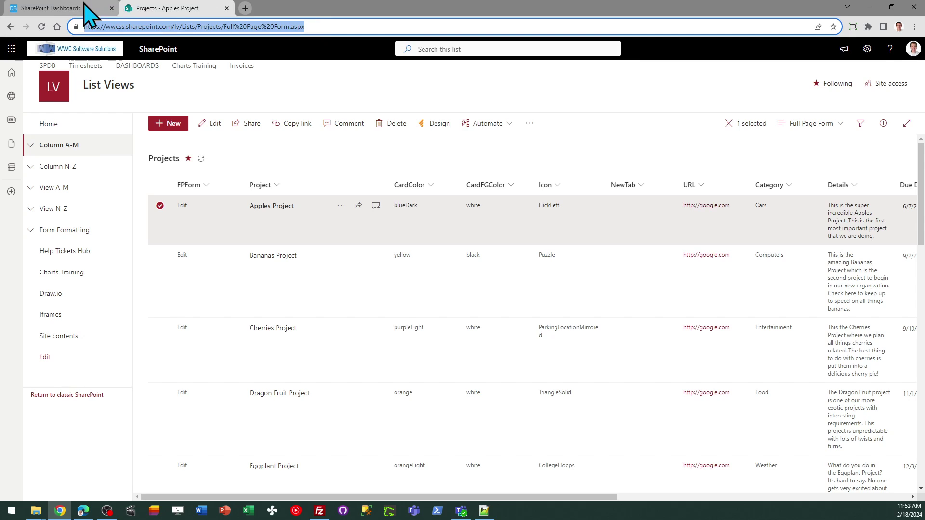
mouse_move(73, 4)
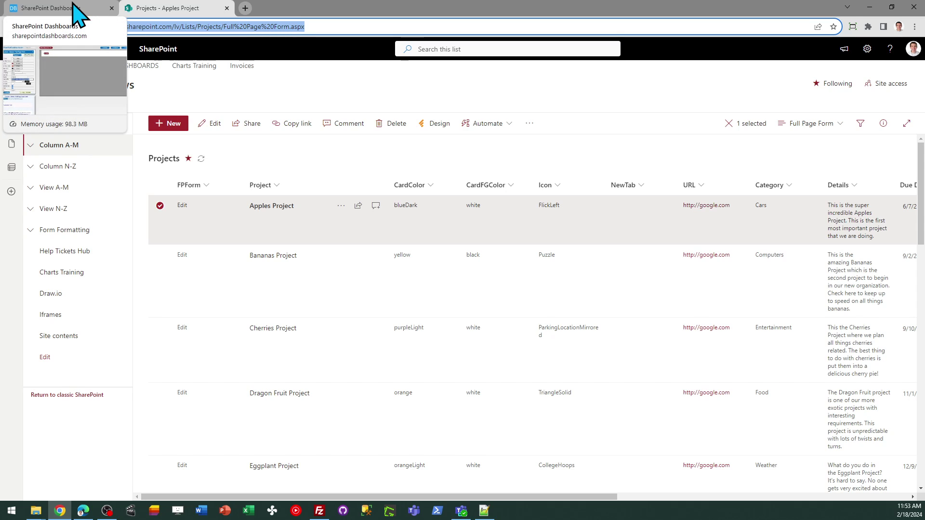
left_click(72, 6)
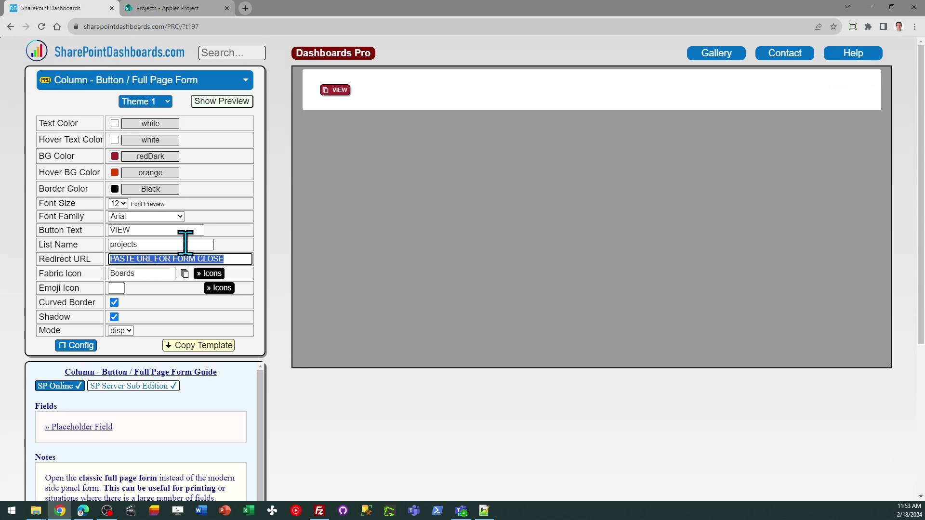
left_click(233, 258)
key("ctrl+a")
key("ctrl+v")
key("Tab")
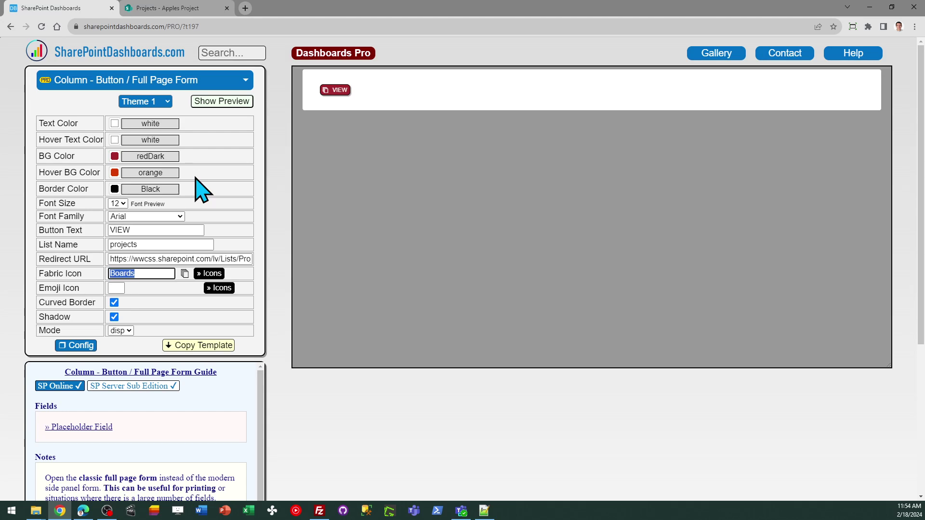
Set BG Color to green and Hover BG Color to greenLight, then try the VIEW preview button
left_click(115, 157)
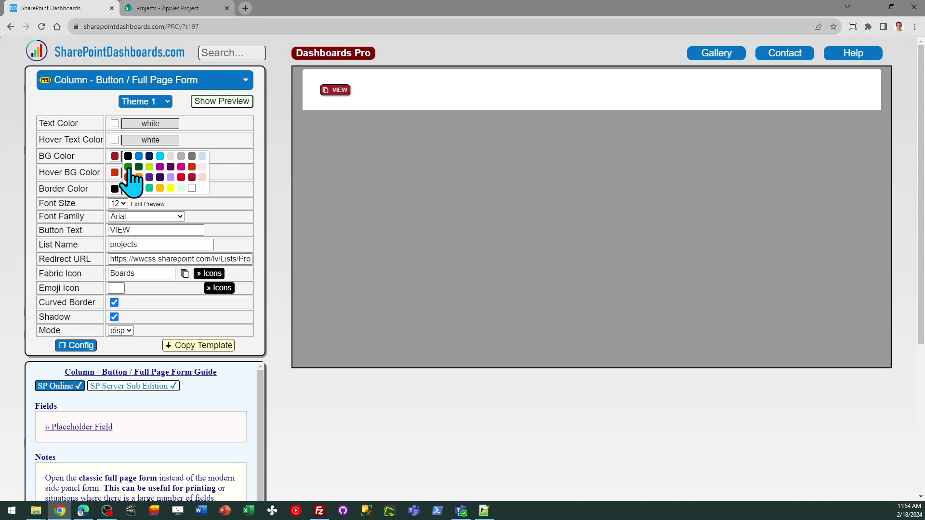
left_click(128, 167)
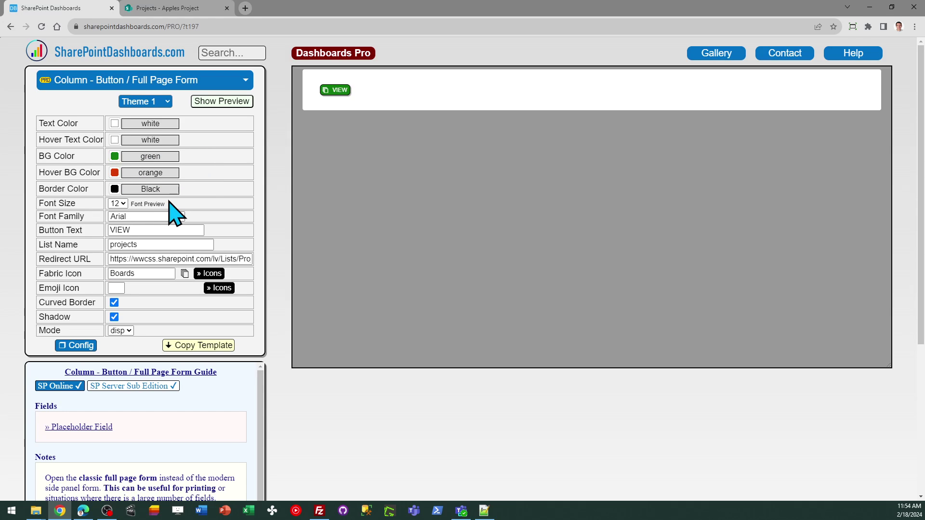
left_click(115, 173)
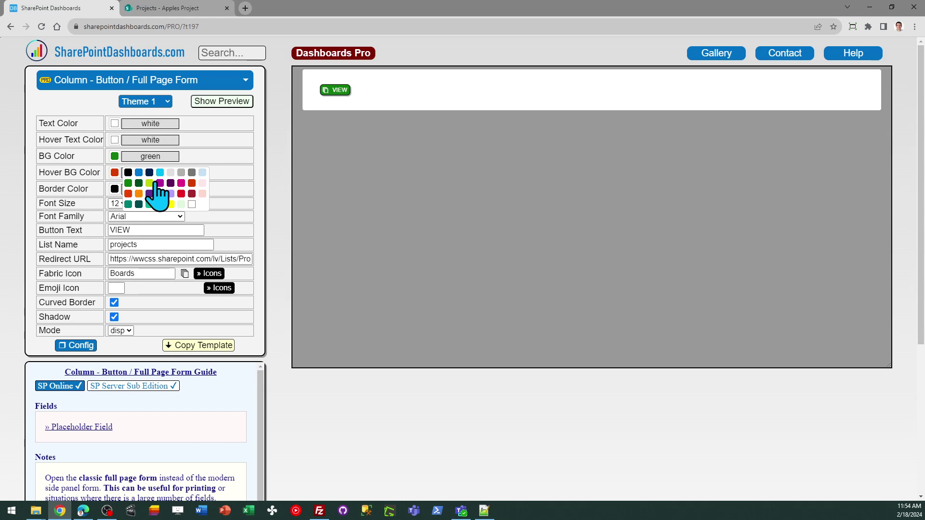
left_click(150, 183)
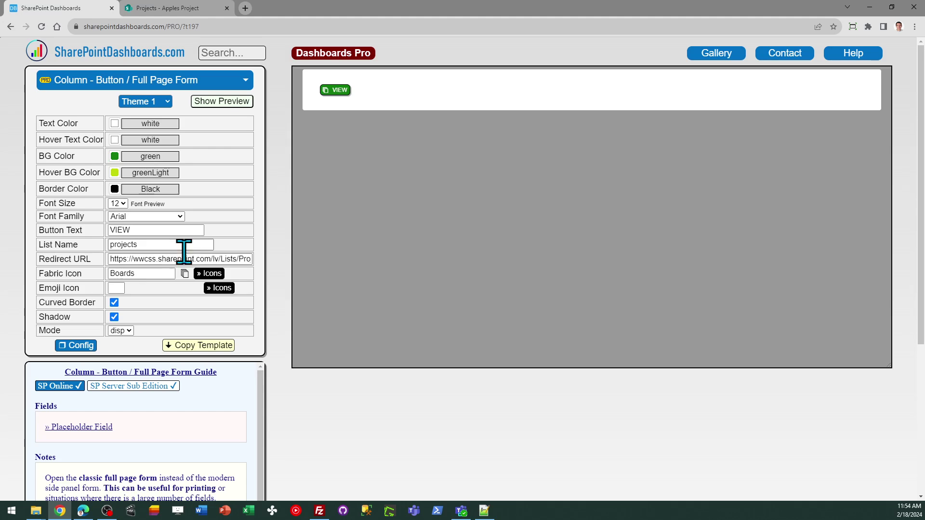
left_click(335, 97)
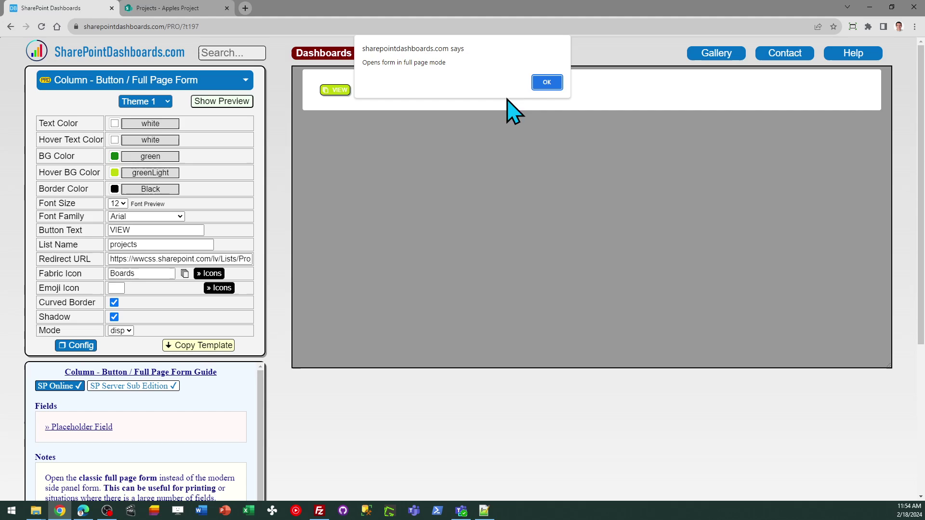
left_click(543, 84)
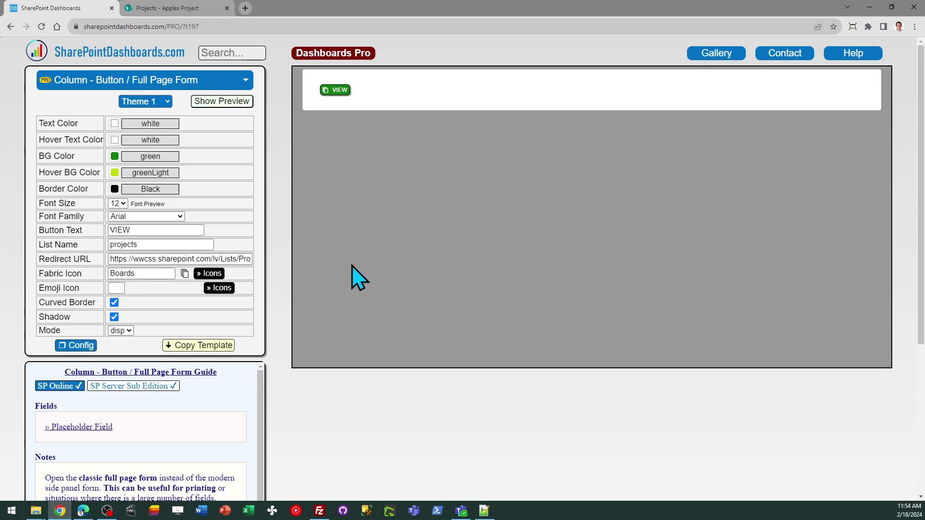
Copy the finished button template and switch back to the SharePoint Projects list tab
left_click(207, 345)
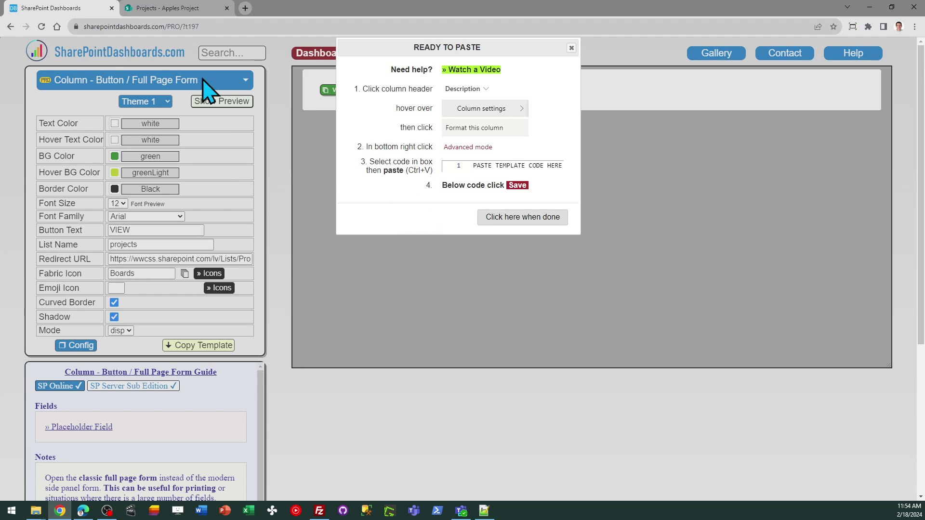
left_click(181, 8)
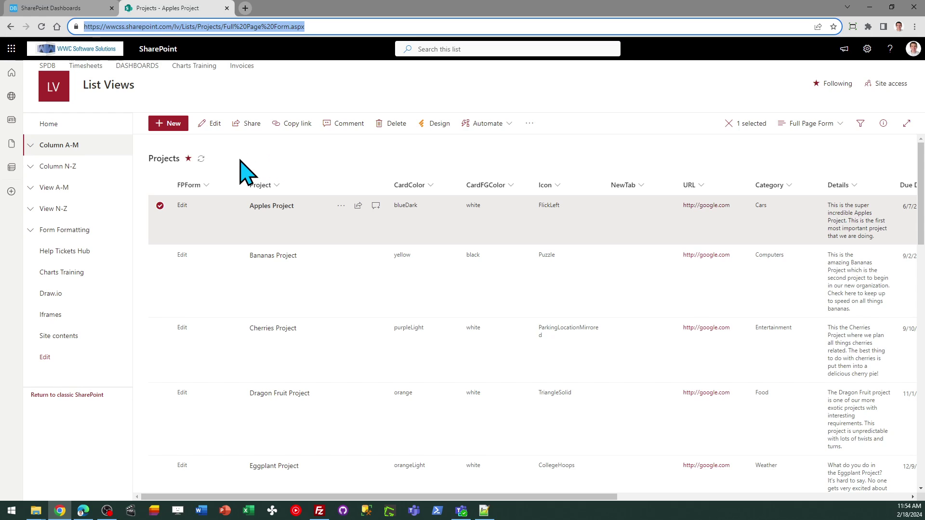
Replace the FPForm column's formatting JSON in Advanced mode with the copied template and save it
left_click(206, 189)
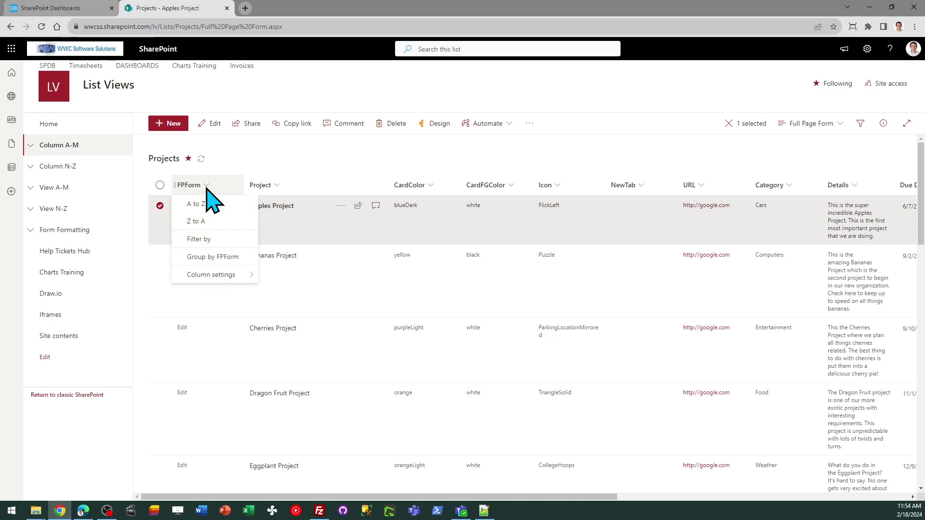
left_click(222, 276)
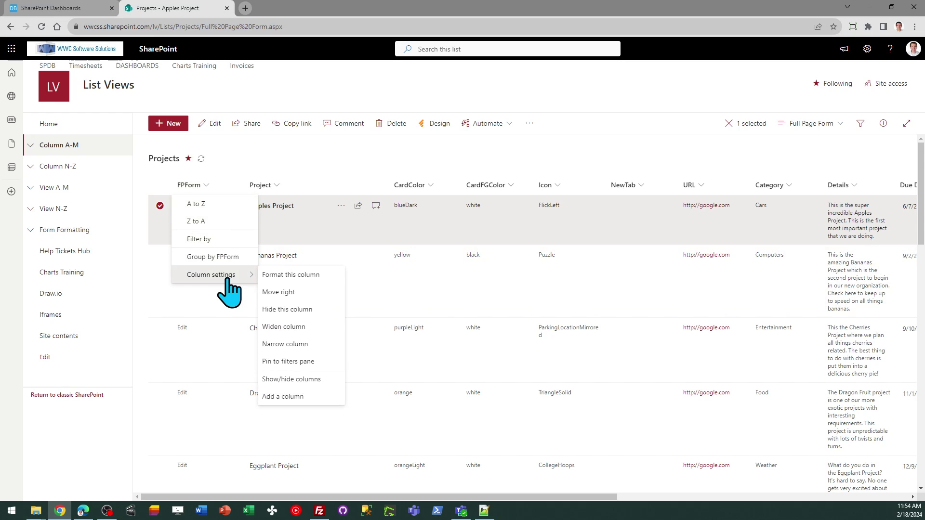
left_click(294, 276)
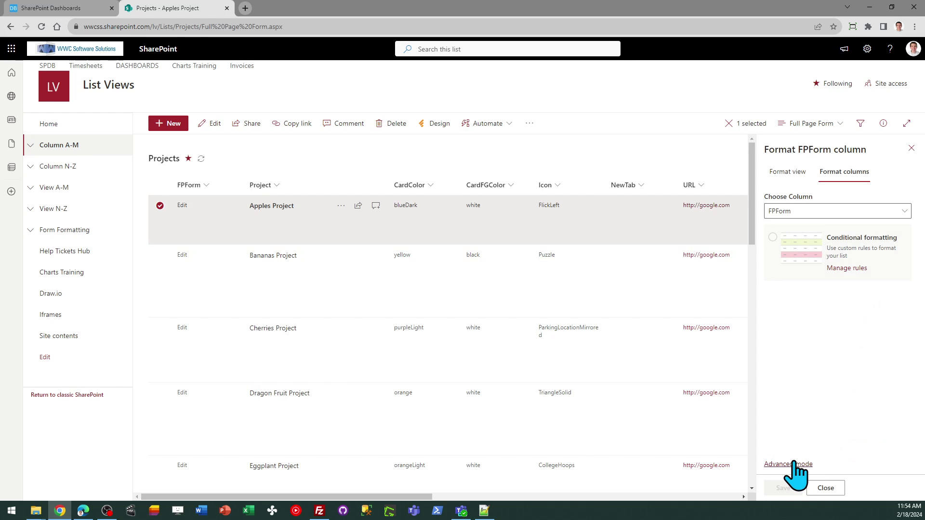
left_click(801, 464)
key("ctrl+a")
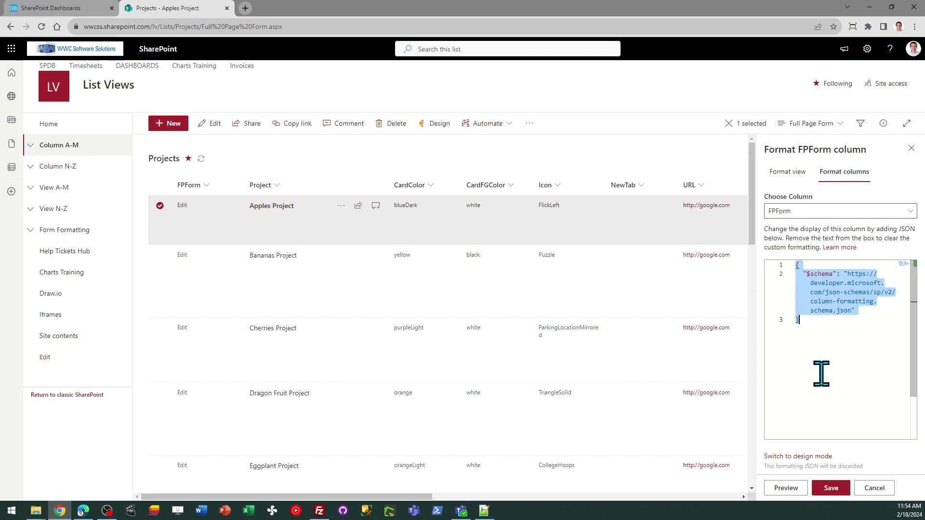
key("ctrl+v")
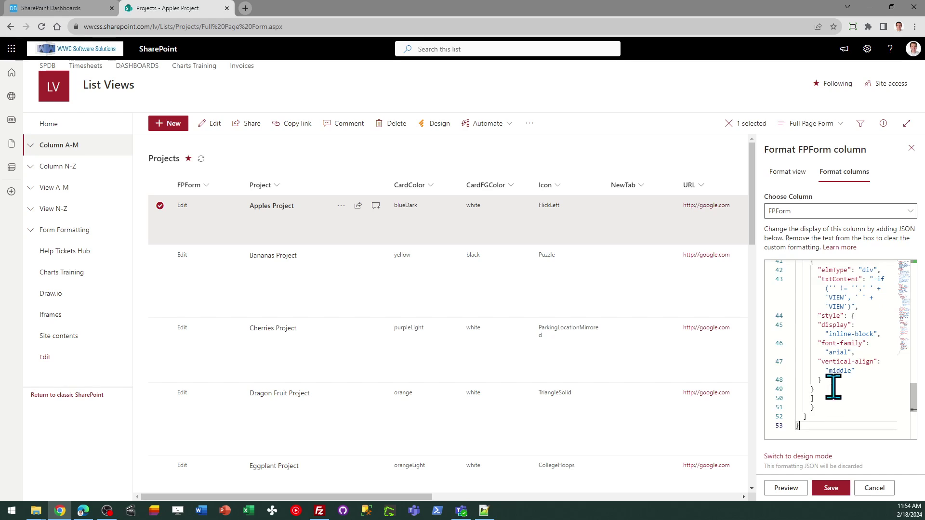
left_click(831, 492)
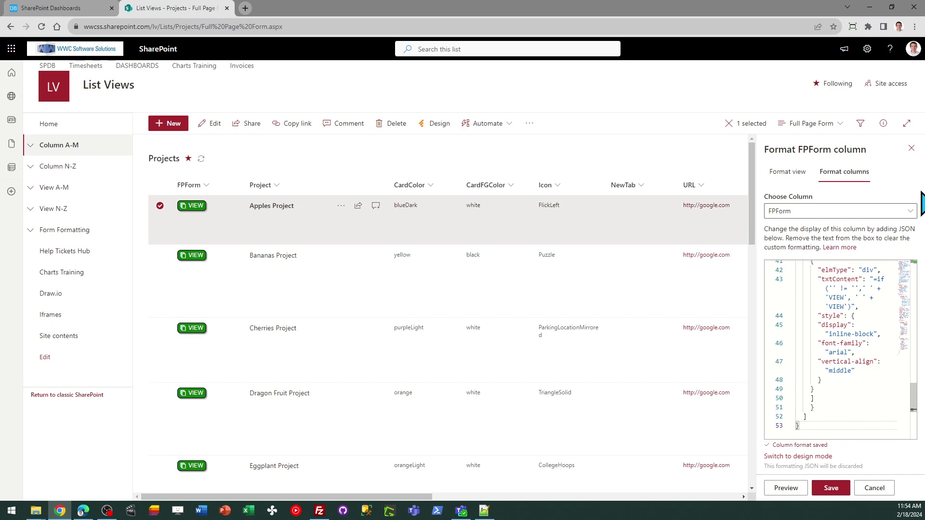
Close the formatting panel and click the Apples Project row's green VIEW button
left_click(910, 148)
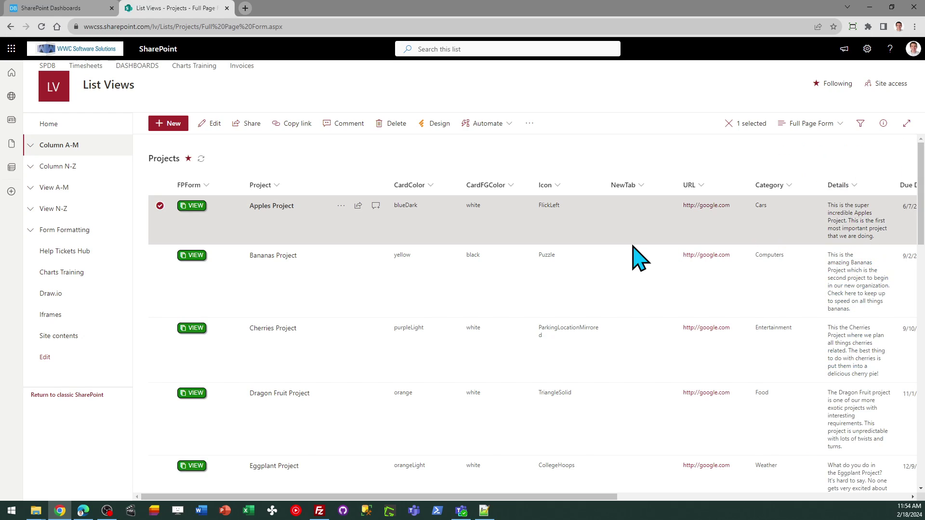
left_click(192, 206)
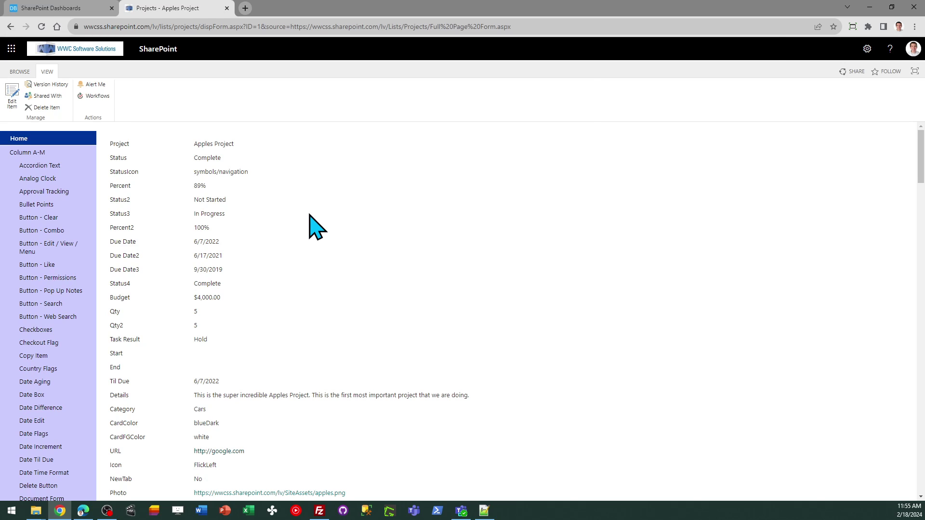
Preview the Apples Project display form for printing with Ctrl+P, then cancel the print
key("ctrl+p")
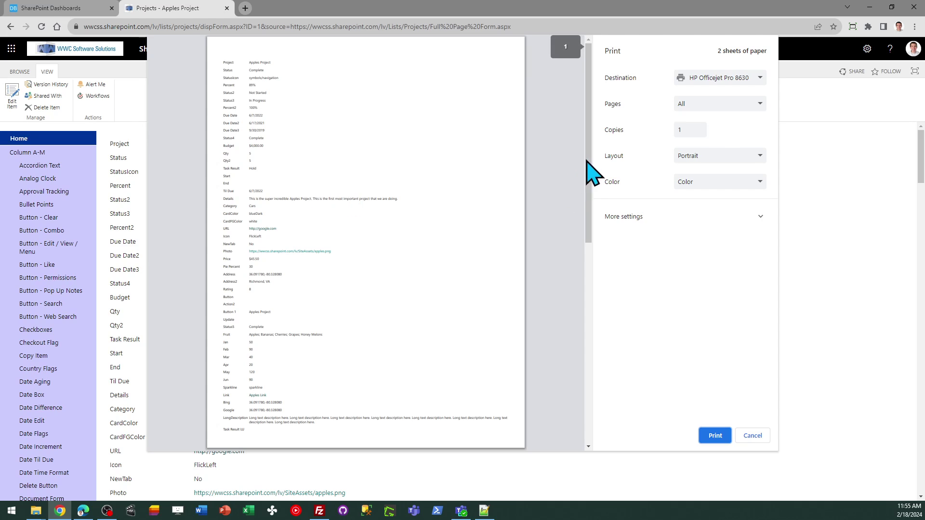
left_click_drag(588, 166, 588, 140)
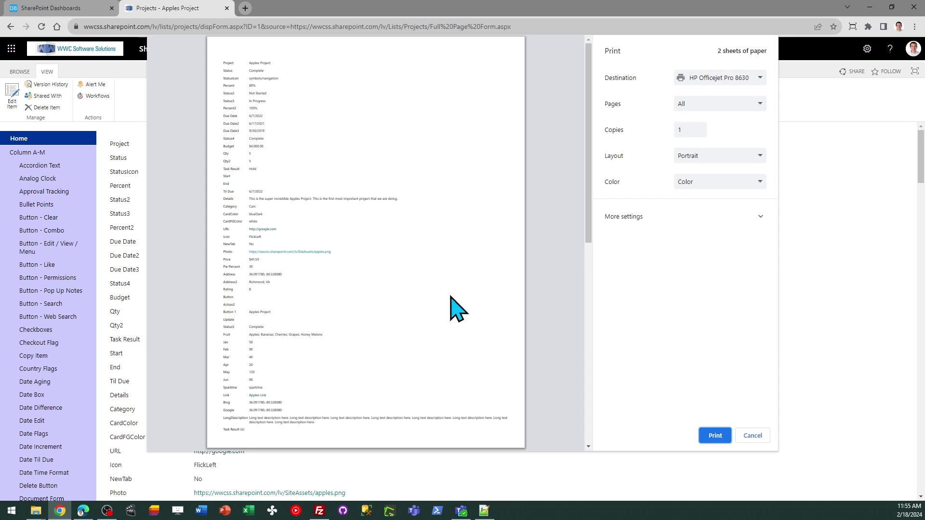
left_click(752, 436)
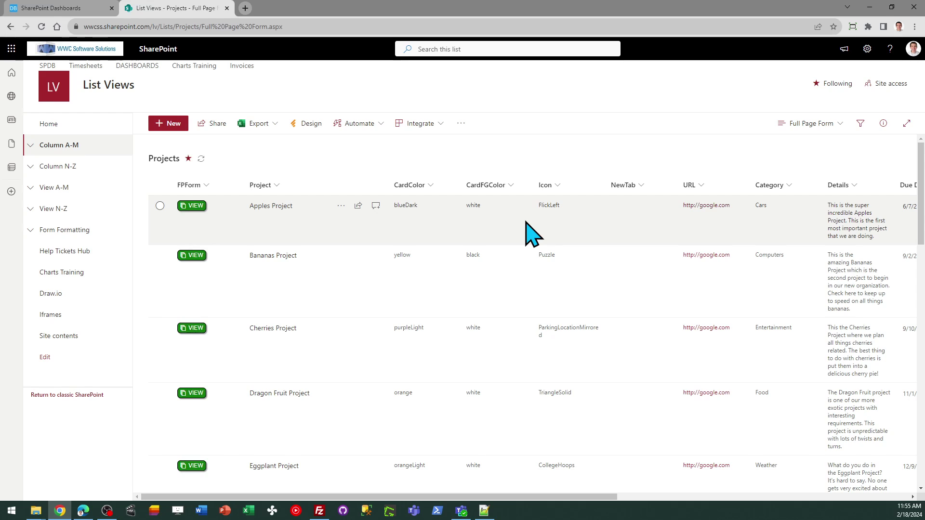
On SharePointDashboards.com, dismiss the paste dialog and change the button Mode from disp to edit
left_click(73, 8)
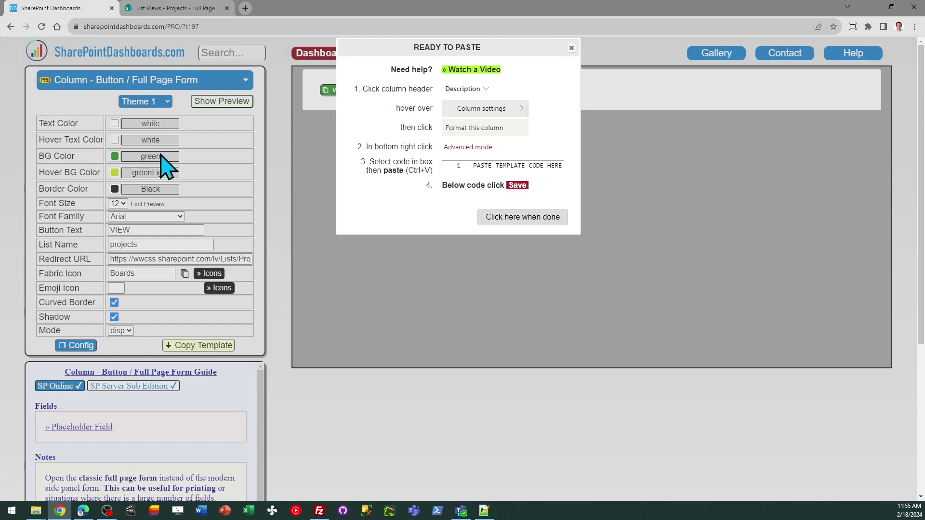
left_click(572, 48)
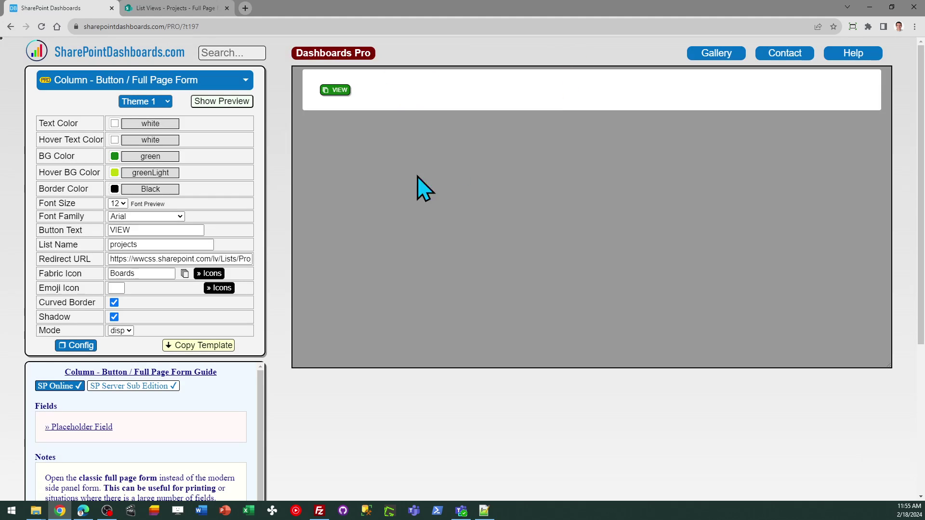
left_click(127, 331)
left_click(119, 350)
Change the button text from VIEW to EDIT and copy the updated template
double_click(144, 229)
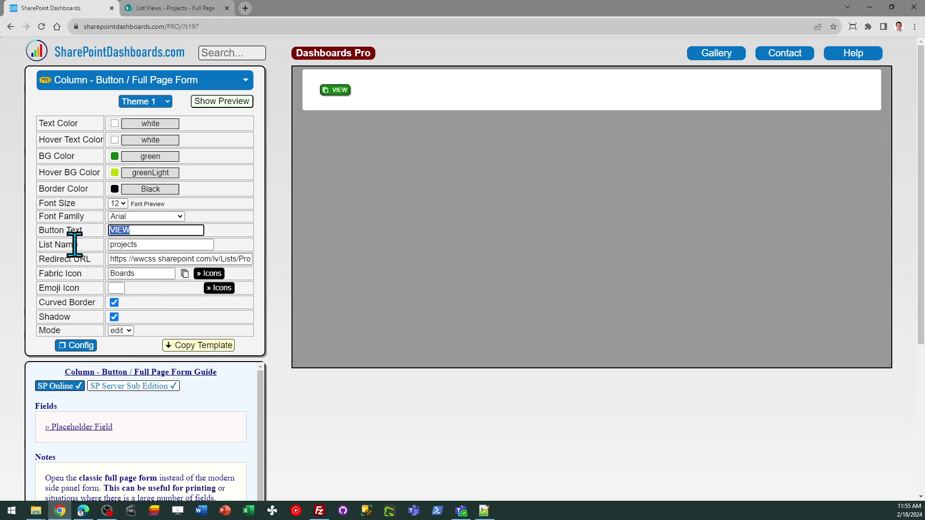
type("EDIT")
key("Tab")
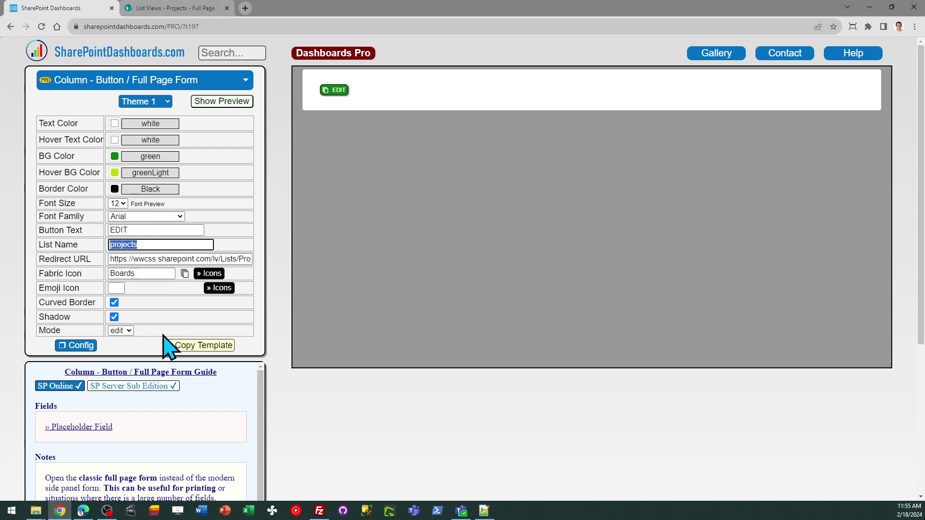
left_click(189, 346)
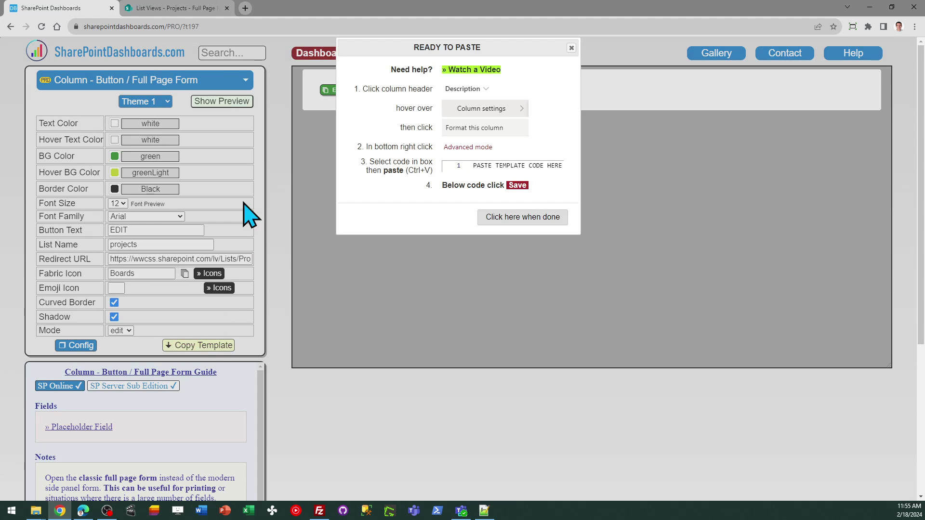
left_click(190, 7)
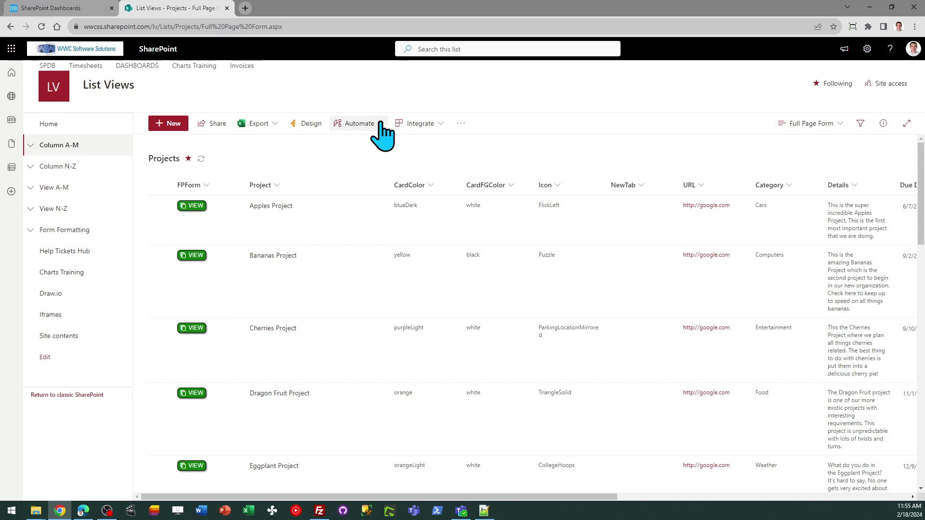
Replace the FPForm column's JSON formatting with the copied EDIT button template and save it
left_click(204, 186)
mouse_move(236, 277)
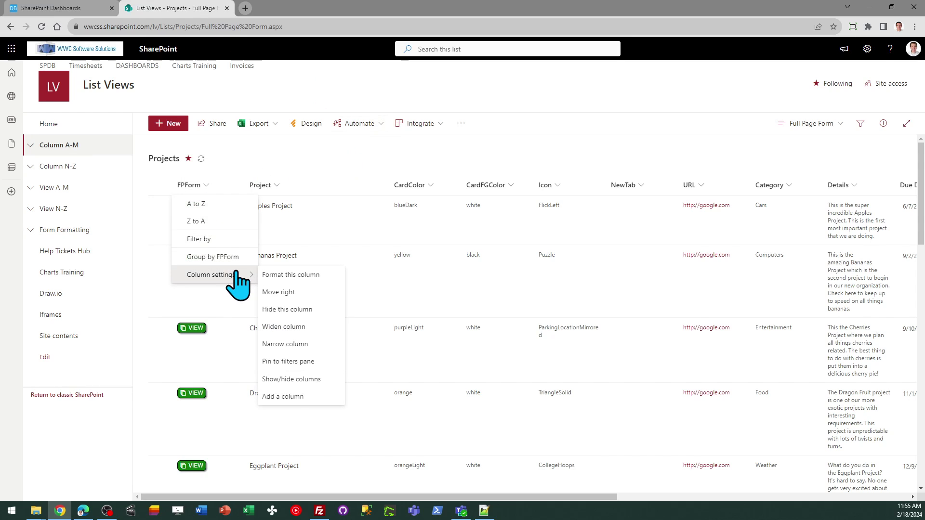
left_click(292, 275)
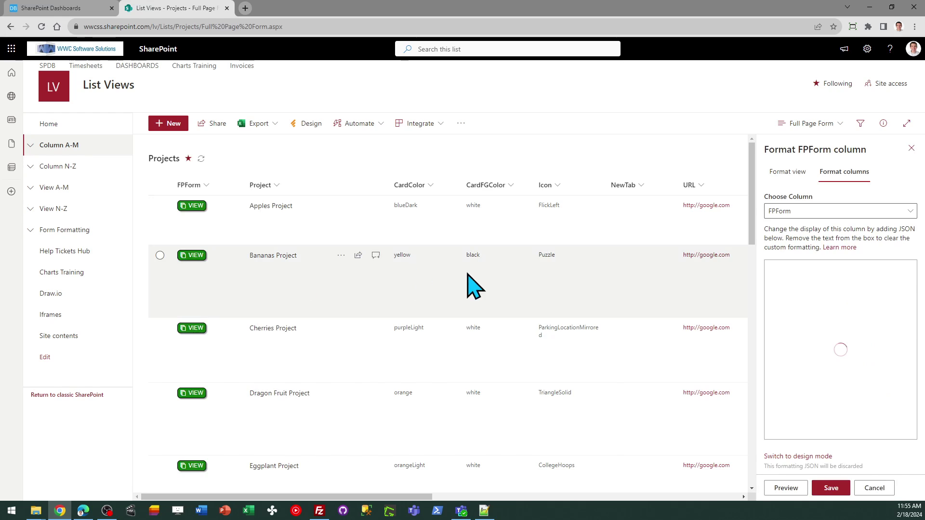
left_click(828, 379)
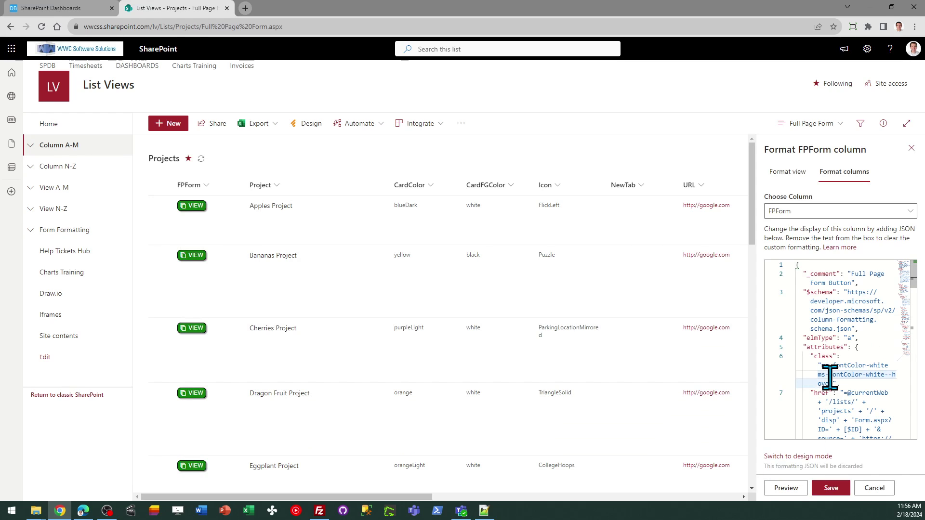
key("ctrl+a")
key("ctrl+v")
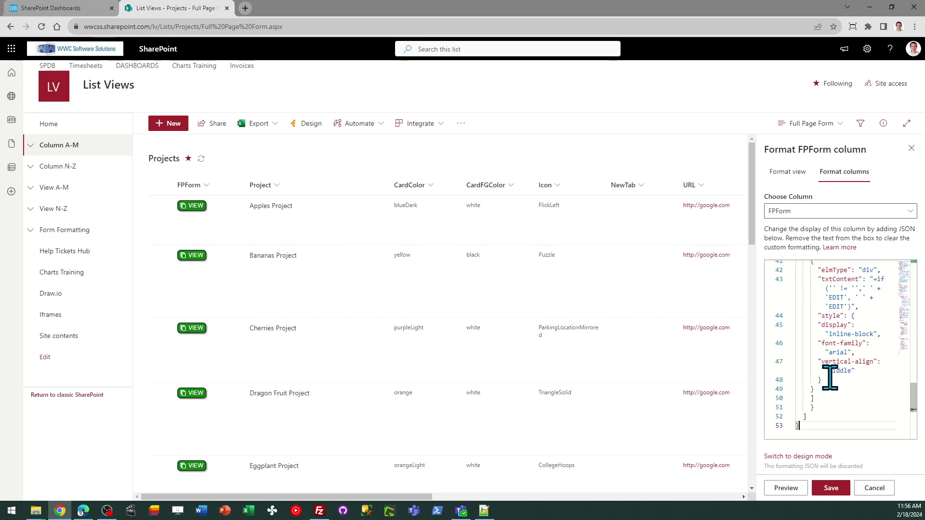
left_click(832, 488)
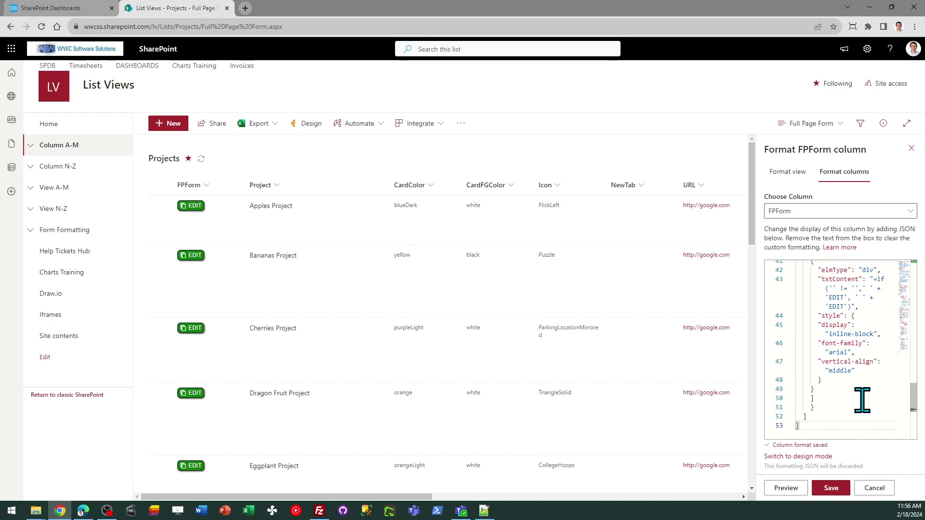
left_click(911, 148)
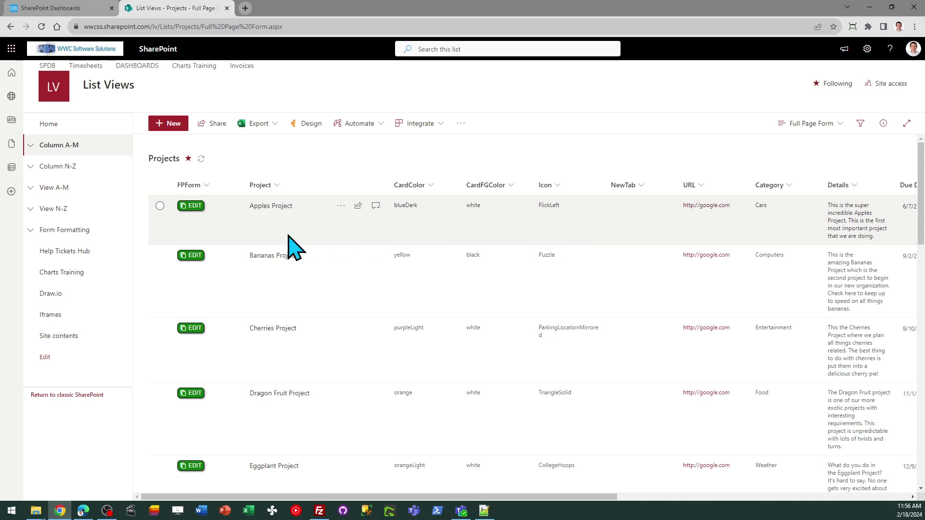
Open Apples Project through its EDIT button in the full-page edit form and save it
left_click(194, 207)
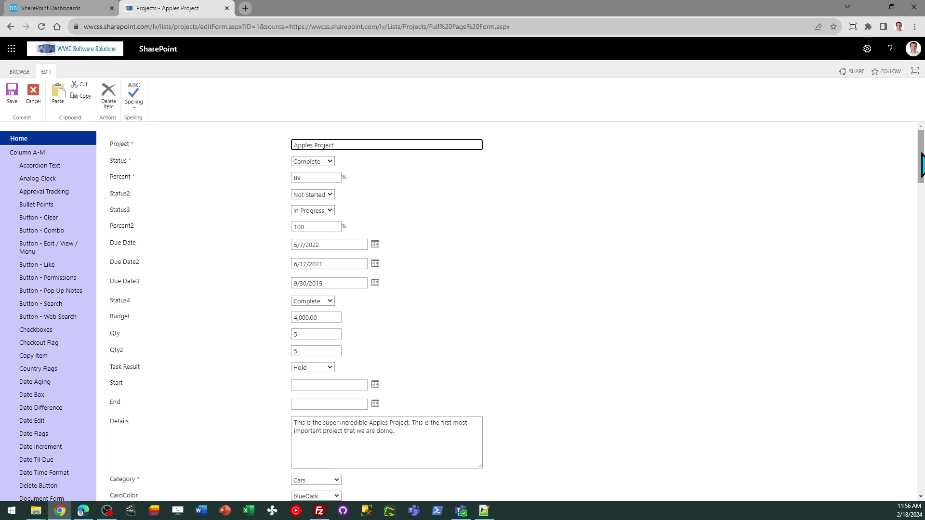
left_click_drag(921, 164, 920, 264)
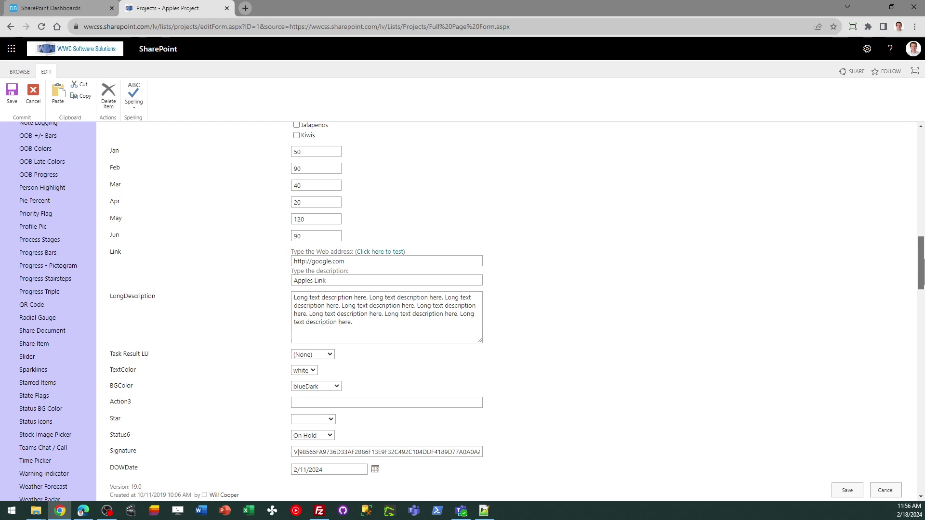
scroll(891, 299, "down", 4)
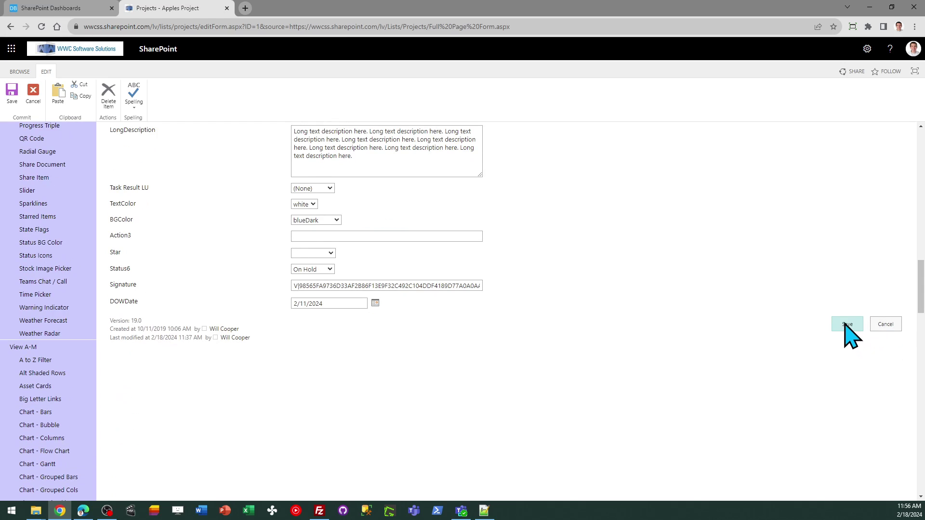
left_click(844, 322)
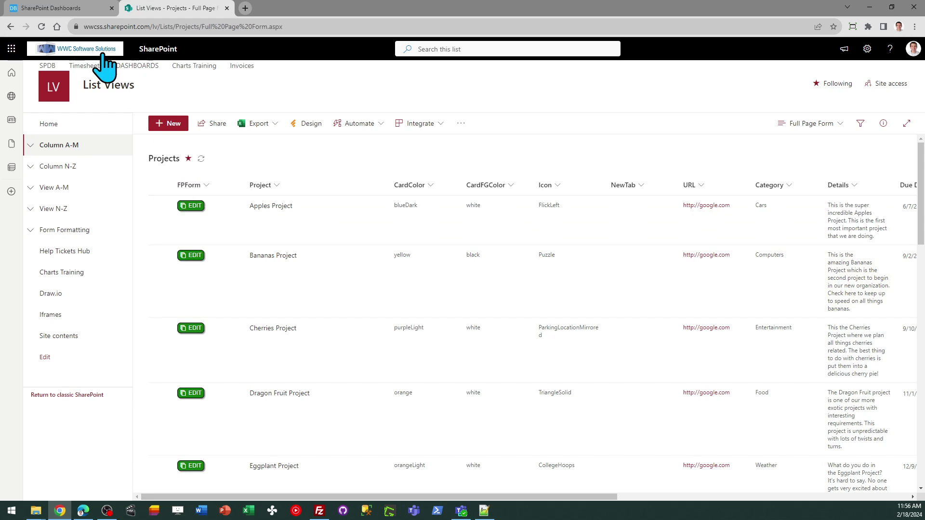
Return to SharePointDashboards.com and dismiss the READY TO PASTE dialog to reveal the EDIT preview
left_click(72, 8)
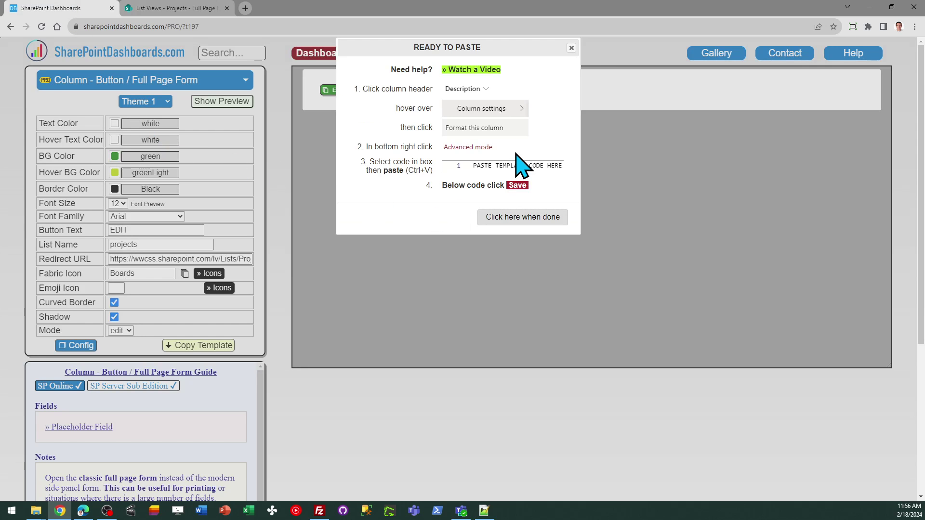
left_click(539, 219)
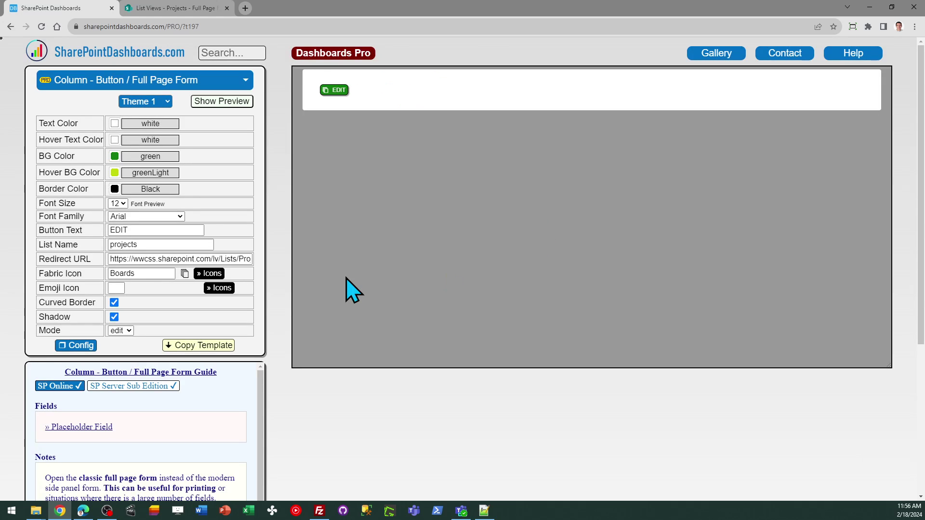